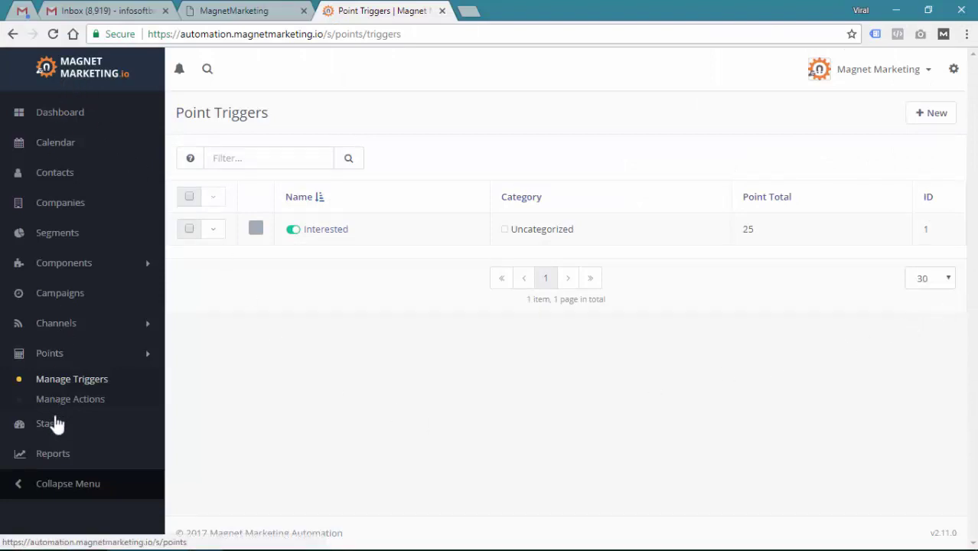
In the Stages list, create a new stage named 'Trial'
{"action": "left_click", "coordinate": [49, 433]}
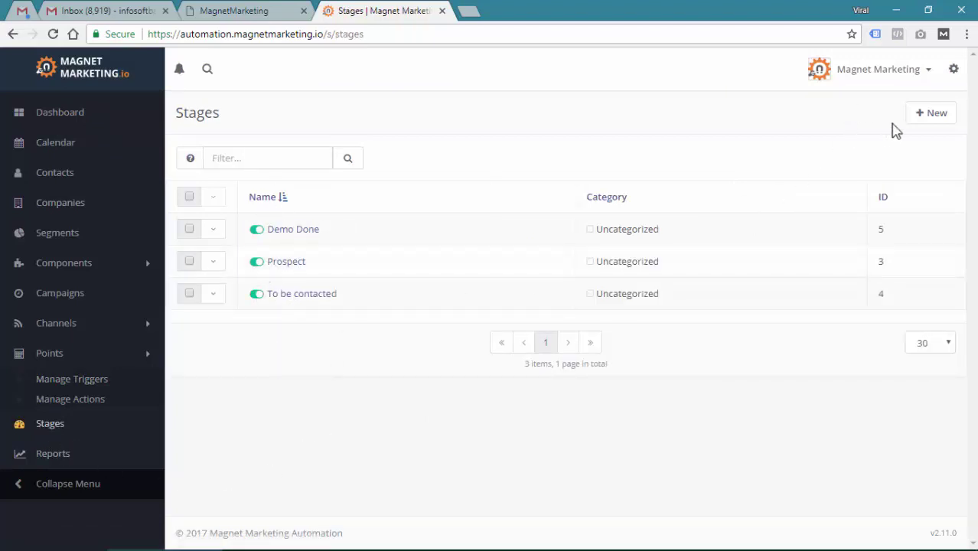
{"action": "left_click", "coordinate": [911, 120]}
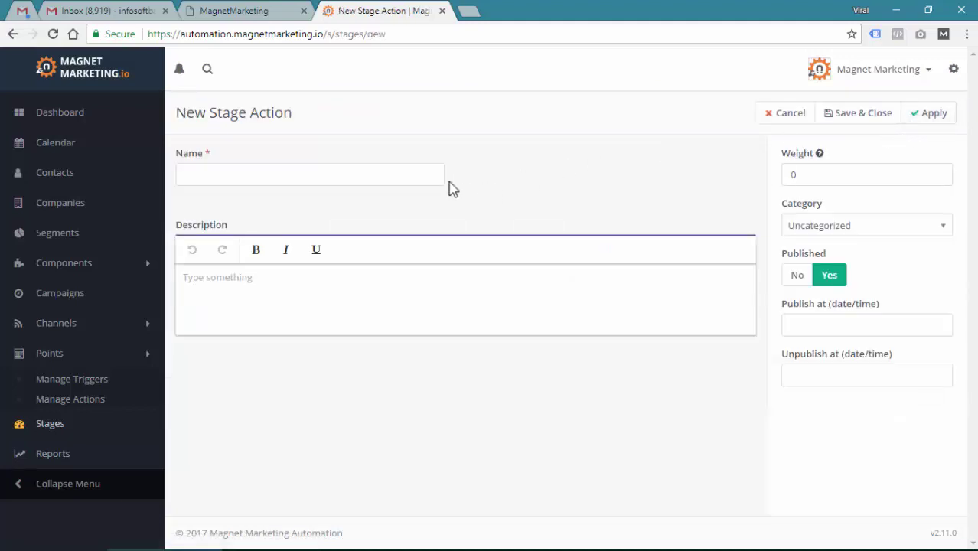
{"action": "left_click", "coordinate": [439, 176]}
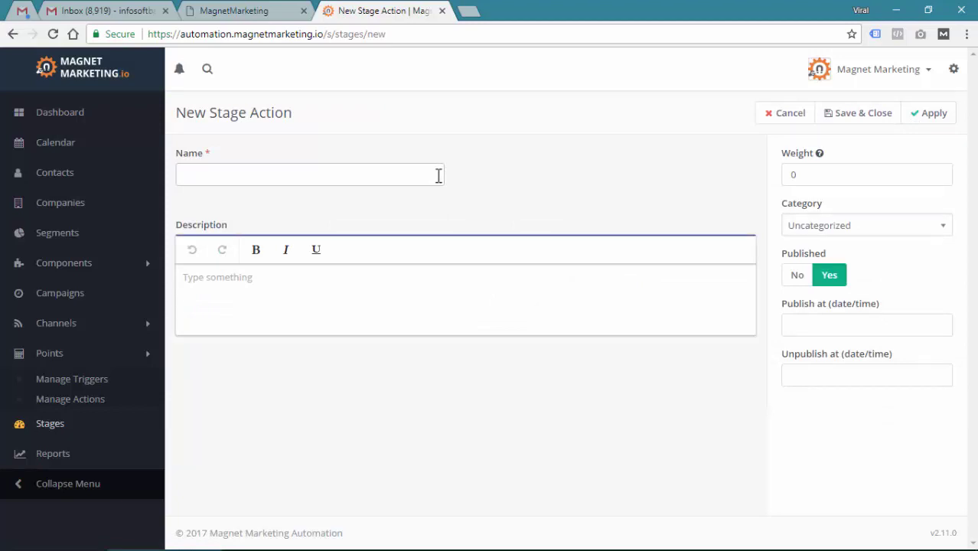
{"action": "type", "text": "Trial"}
{"action": "left_click", "coordinate": [860, 119]}
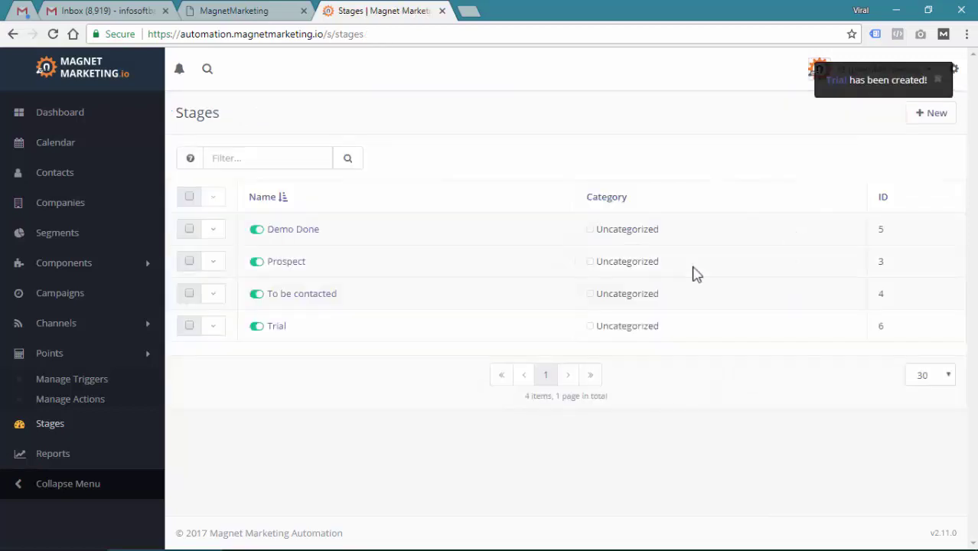
Create a second new stage named 'Followup'
{"action": "left_click", "coordinate": [932, 114]}
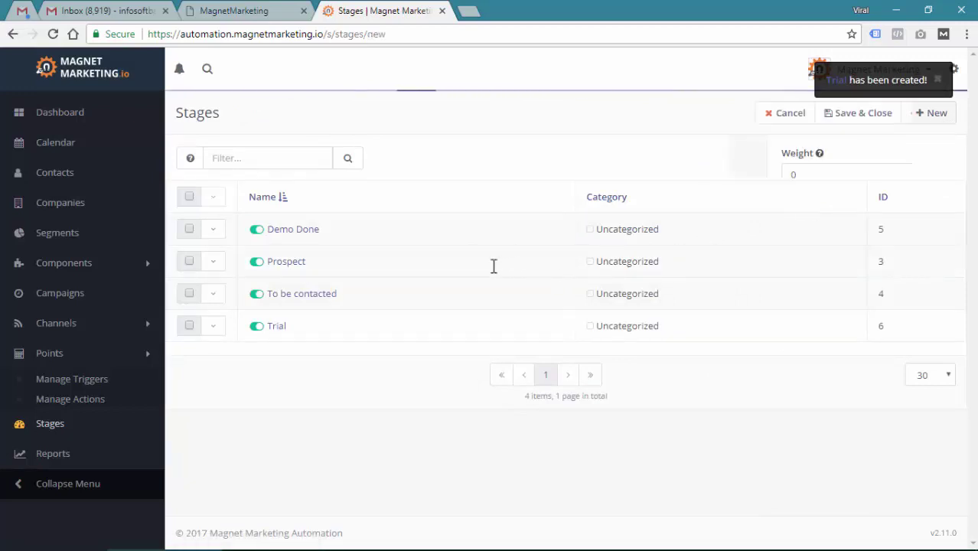
{"action": "left_click", "coordinate": [365, 176]}
{"action": "type", "text": "Followup"}
{"action": "left_click", "coordinate": [859, 122]}
{"action": "left_click", "coordinate": [860, 123]}
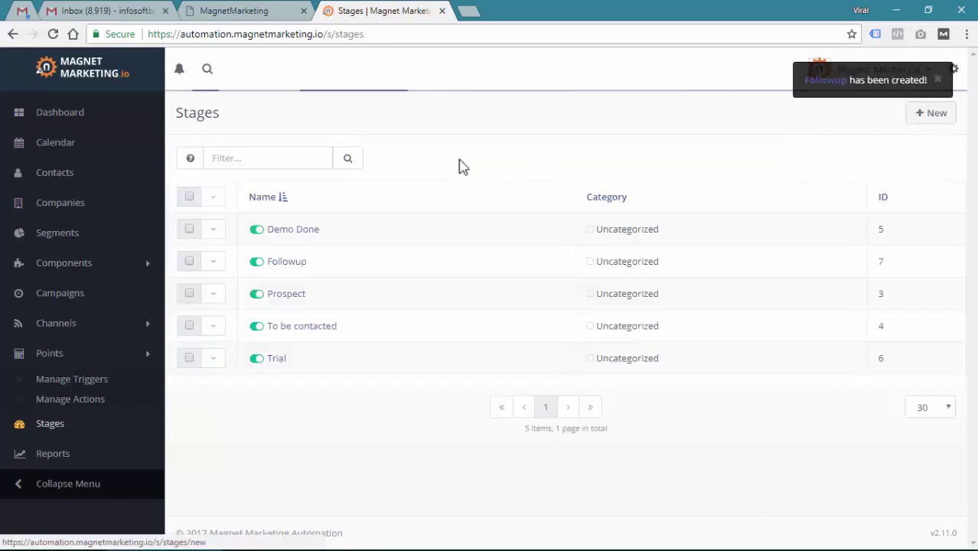
Name the new stage 'Customers' and save it
{"action": "left_click", "coordinate": [294, 176]}
{"action": "type", "text": "C"}
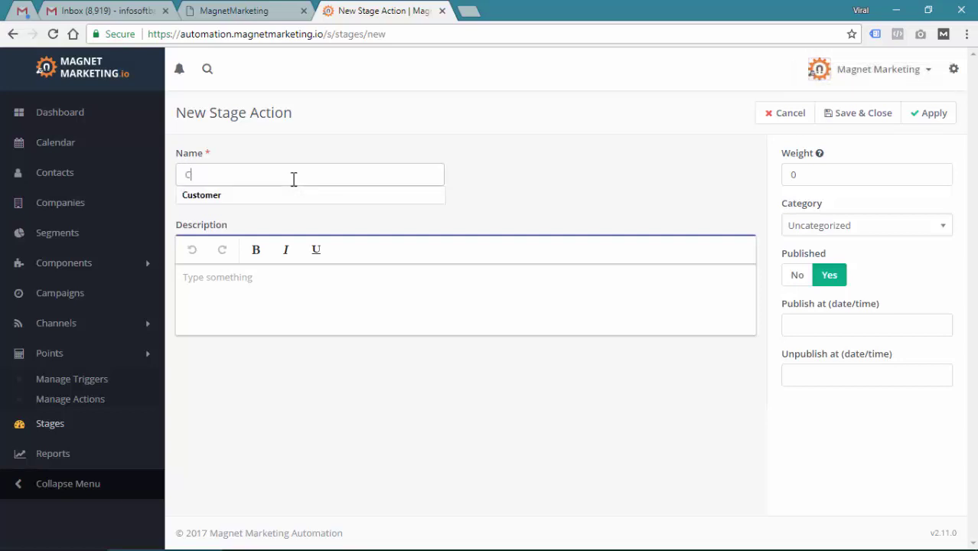
{"action": "type", "text": "ustomers"}
{"action": "left_click", "coordinate": [857, 115]}
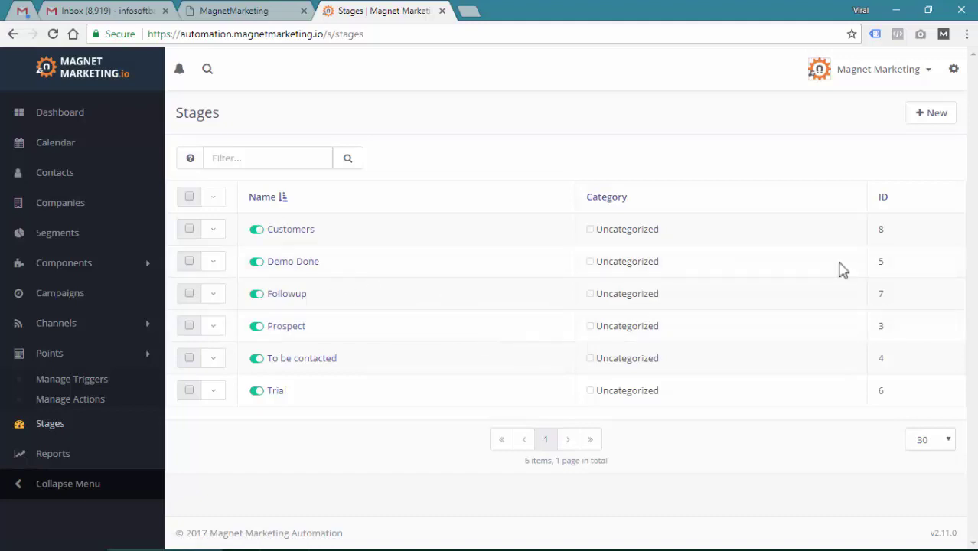
Create another stage named 'Lost Opportunity', fixing the typo in the name
{"action": "left_click", "coordinate": [929, 114]}
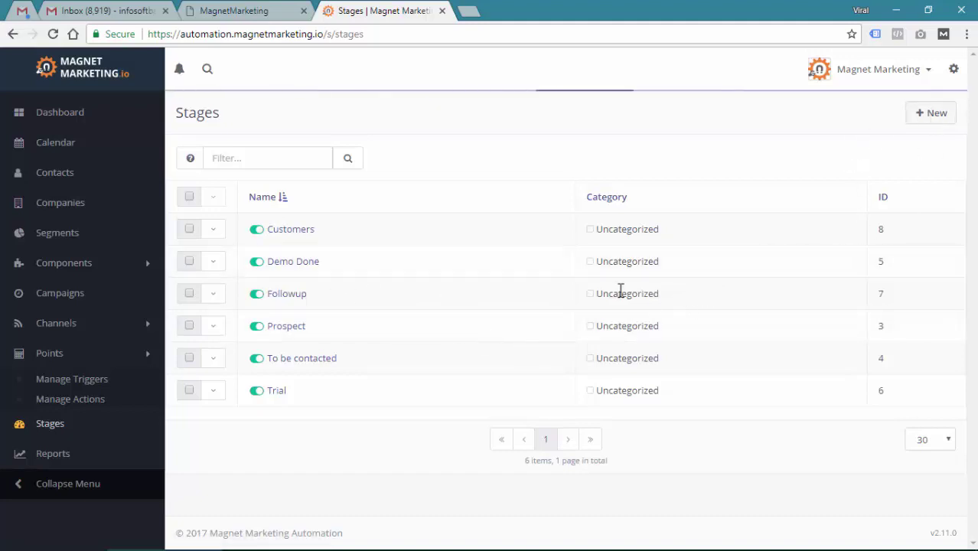
{"action": "left_click", "coordinate": [365, 175]}
{"action": "type", "text": "Lost Opportunity"}
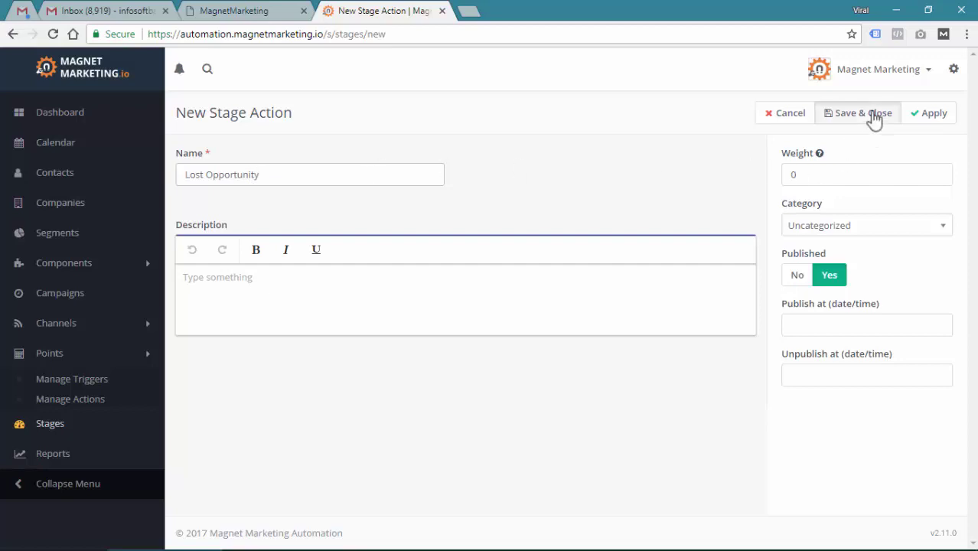
{"action": "left_click", "coordinate": [870, 116]}
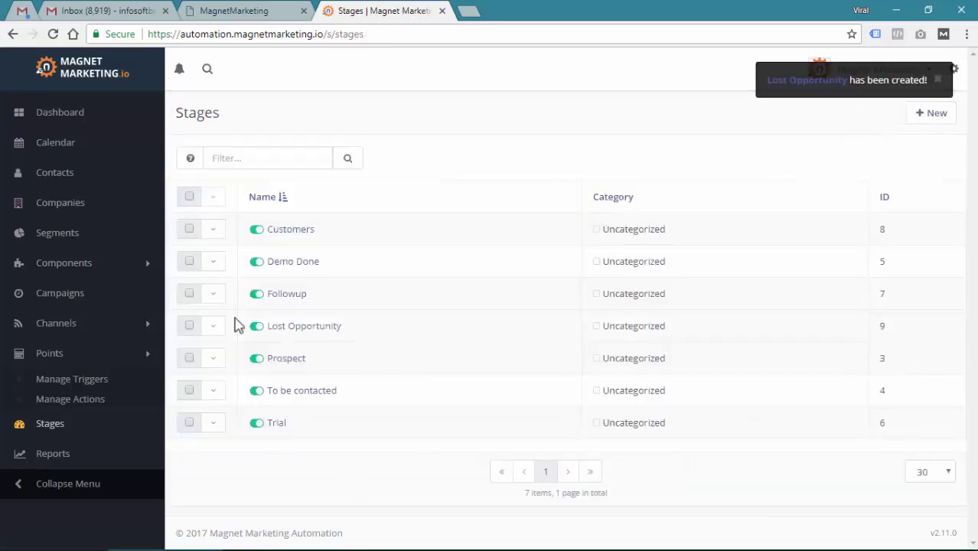
Clear the contacts tag filter, abandon a bulk action on ajay, and open ajay's record
{"action": "left_click", "coordinate": [54, 176]}
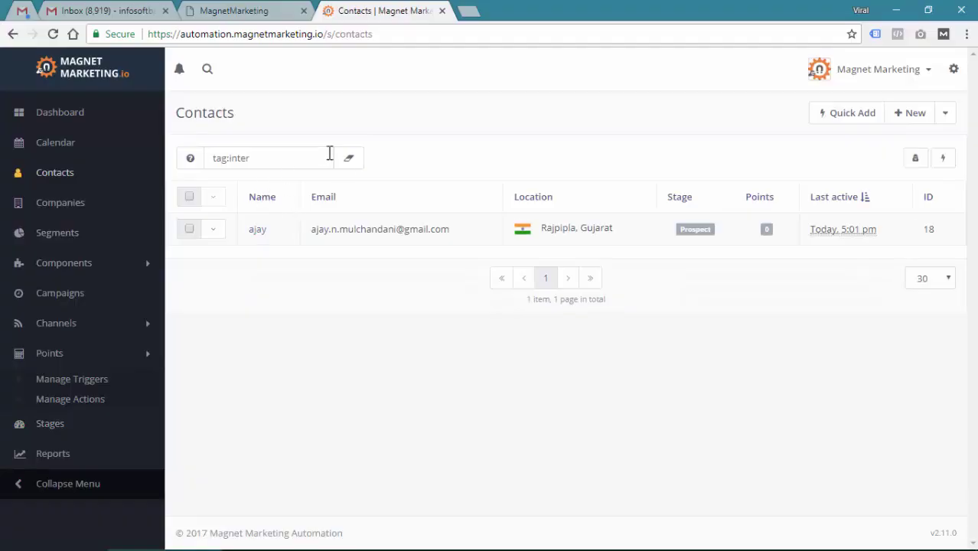
{"action": "left_click", "coordinate": [349, 161]}
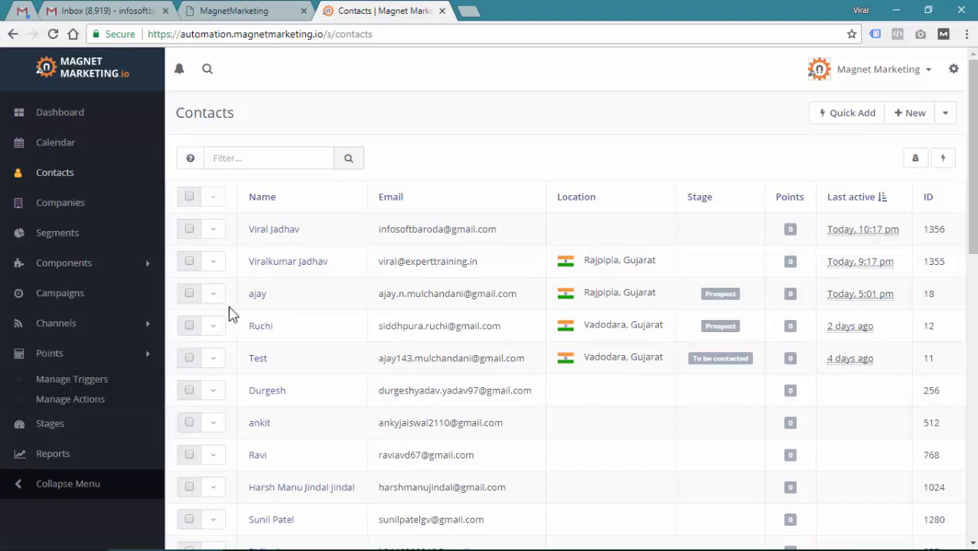
{"action": "left_click", "coordinate": [189, 294]}
{"action": "left_click", "coordinate": [217, 202]}
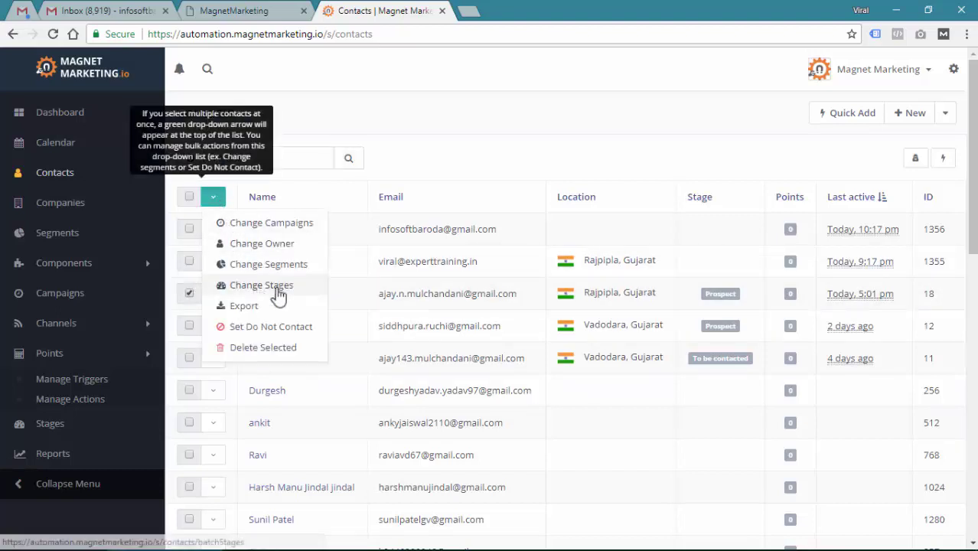
{"action": "left_click", "coordinate": [189, 293]}
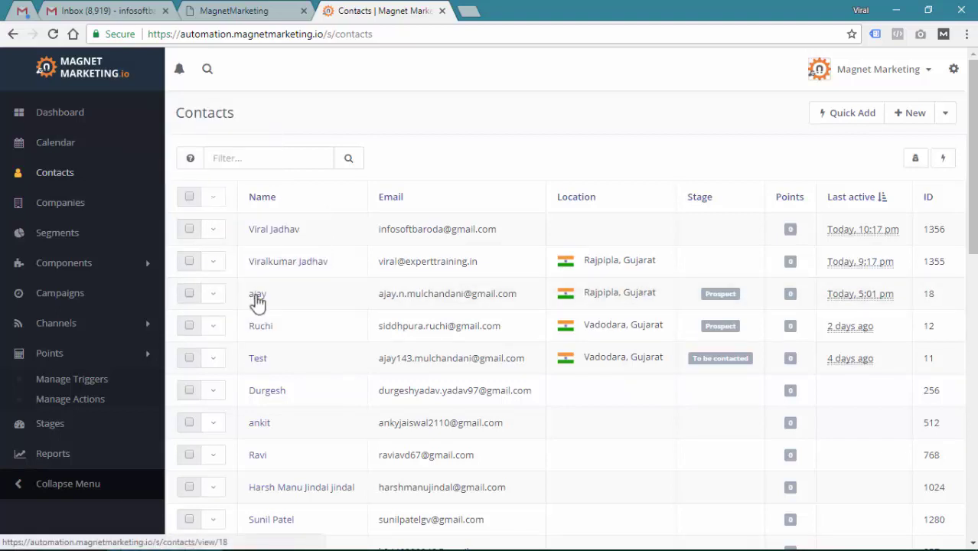
{"action": "left_click", "coordinate": [257, 295]}
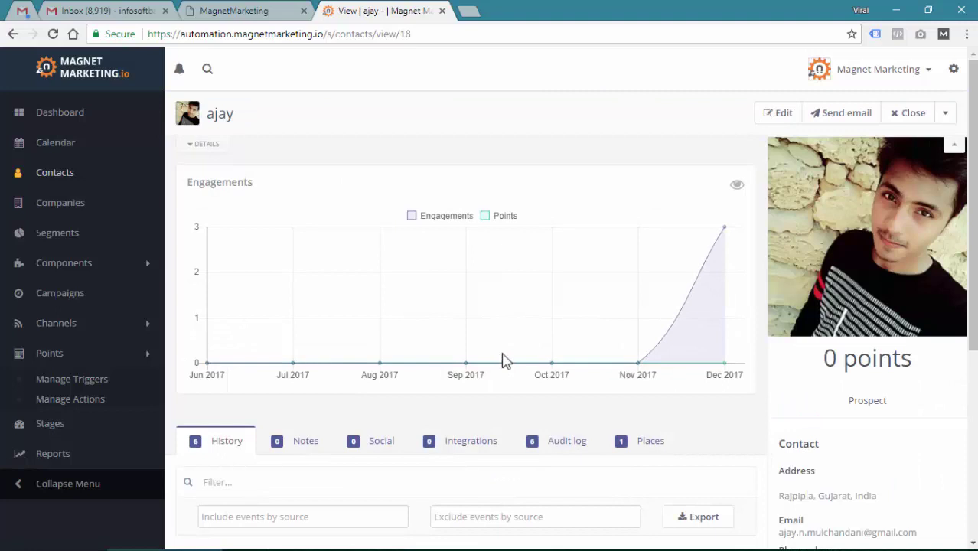
Edit ajay's contact, change his stage from Prospect to Trial, and save
{"action": "scroll", "coordinate": [502, 364], "scroll_direction": "down", "scroll_amount": 2}
{"action": "scroll", "coordinate": [494, 368], "scroll_direction": "down", "scroll_amount": 2}
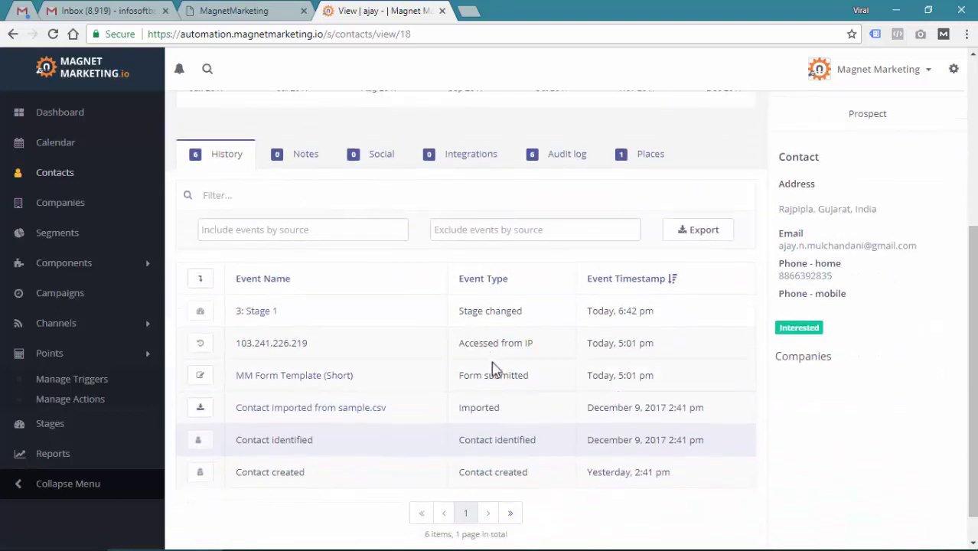
{"action": "scroll", "coordinate": [493, 369], "scroll_direction": "up", "scroll_amount": 4}
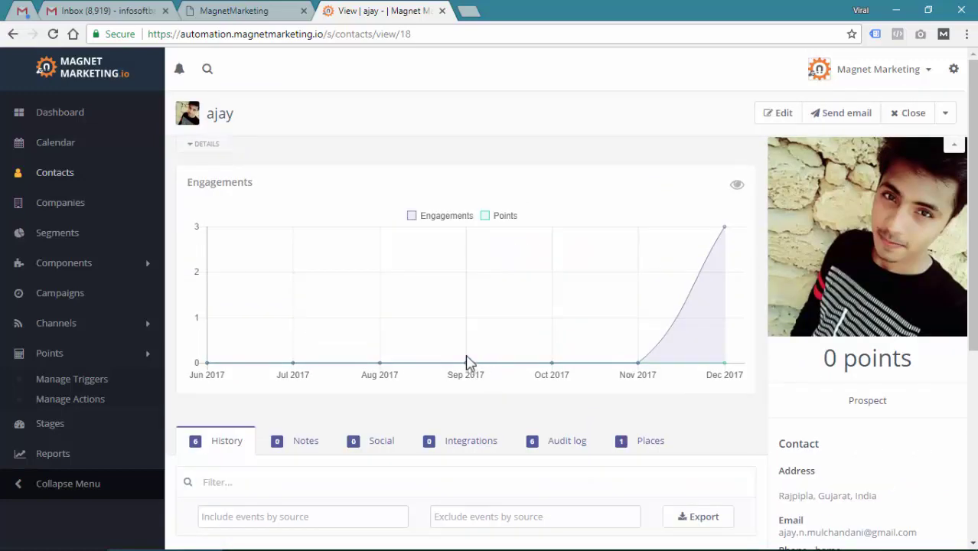
{"action": "left_click", "coordinate": [767, 114]}
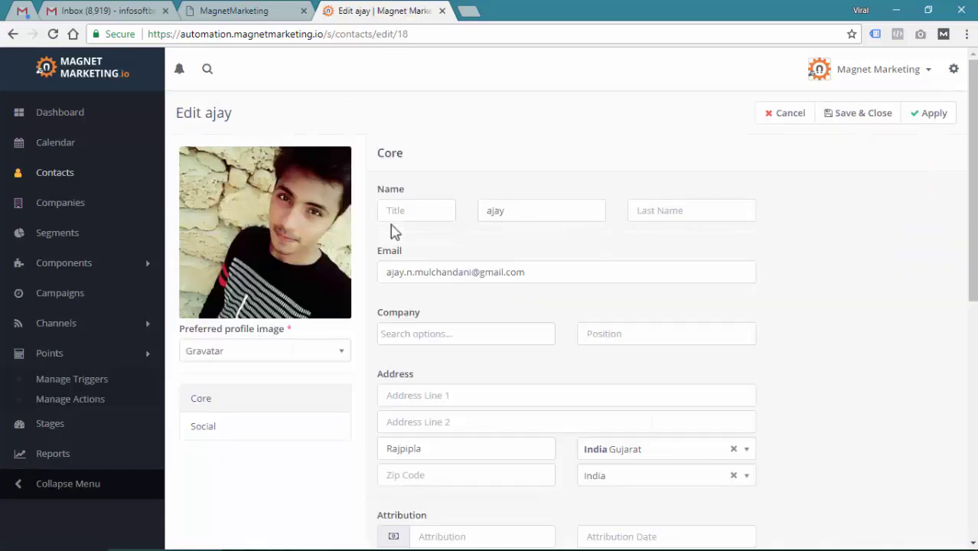
{"action": "scroll", "coordinate": [394, 232], "scroll_direction": "down", "scroll_amount": 10}
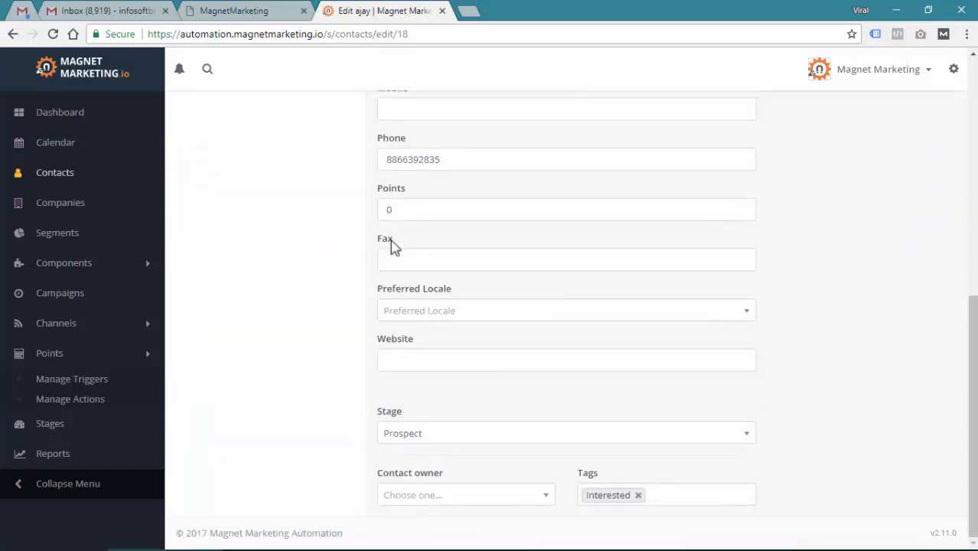
{"action": "left_click", "coordinate": [392, 427]}
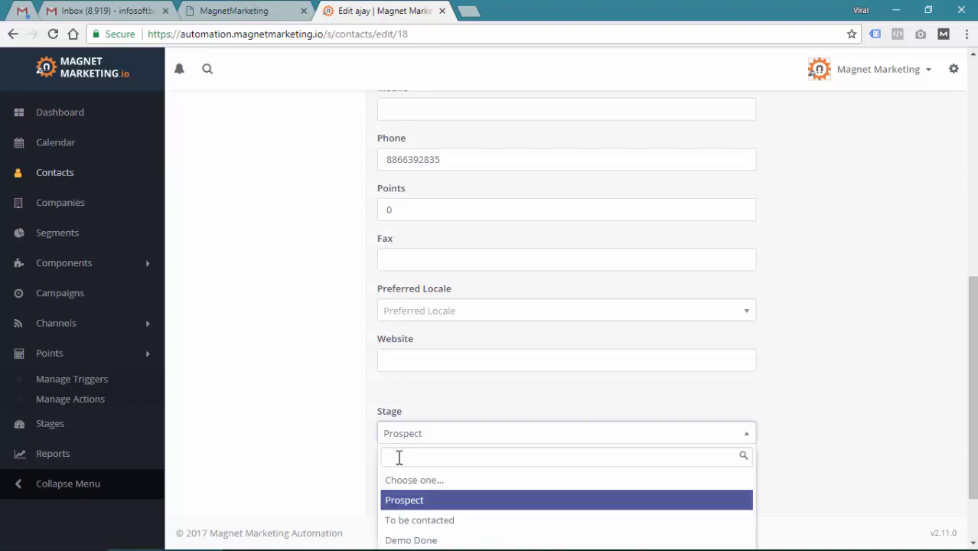
{"action": "scroll", "coordinate": [406, 444], "scroll_direction": "down", "scroll_amount": 1}
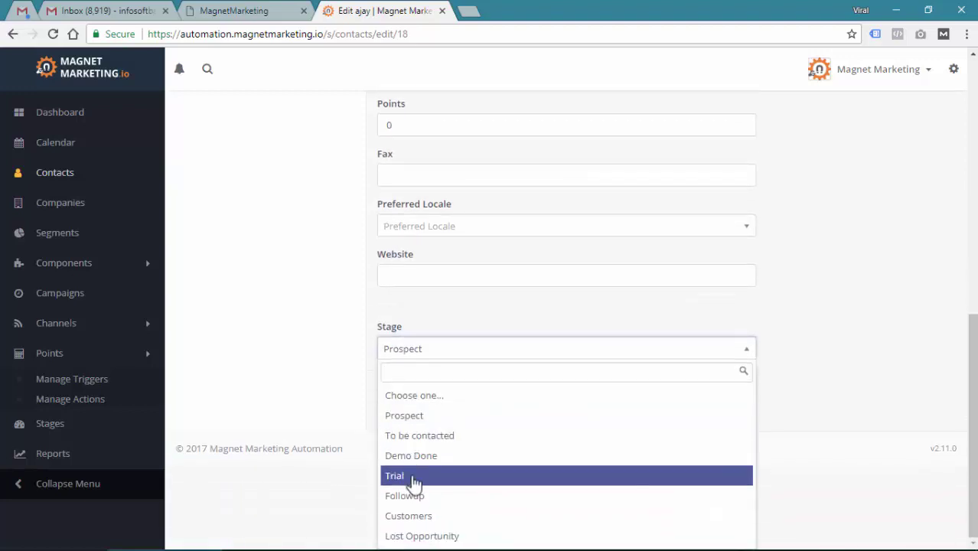
{"action": "left_click", "coordinate": [412, 476]}
{"action": "scroll", "coordinate": [838, 411], "scroll_direction": "up", "scroll_amount": 10}
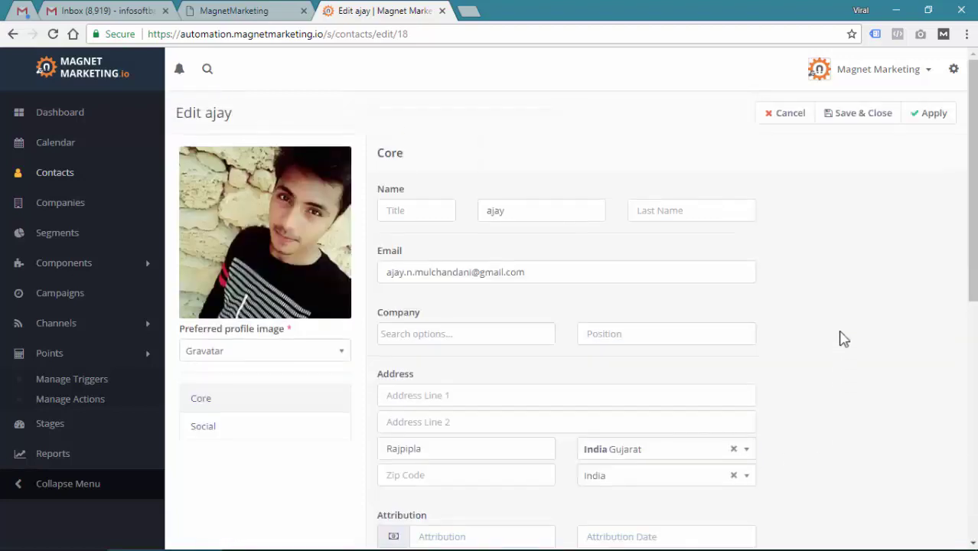
{"action": "left_click", "coordinate": [864, 114]}
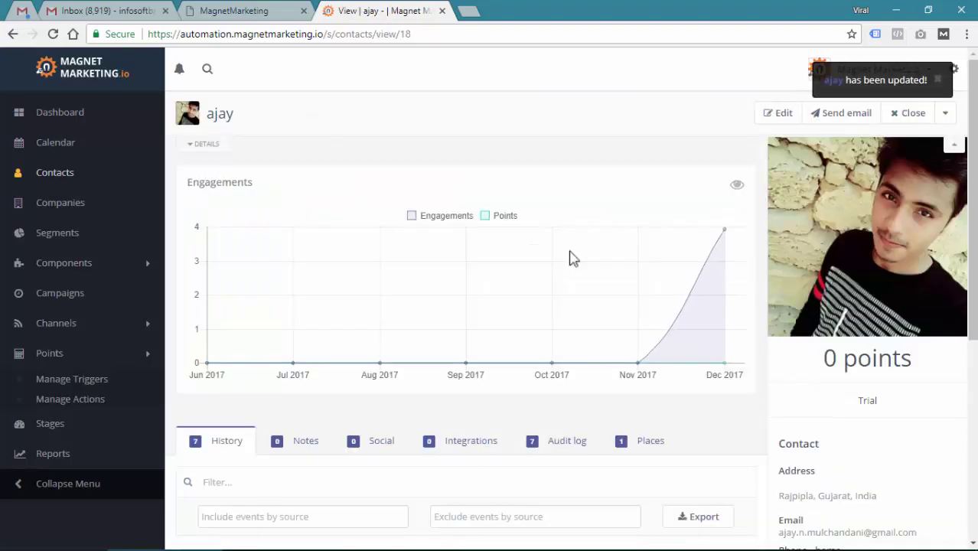
{"action": "left_click", "coordinate": [44, 176]}
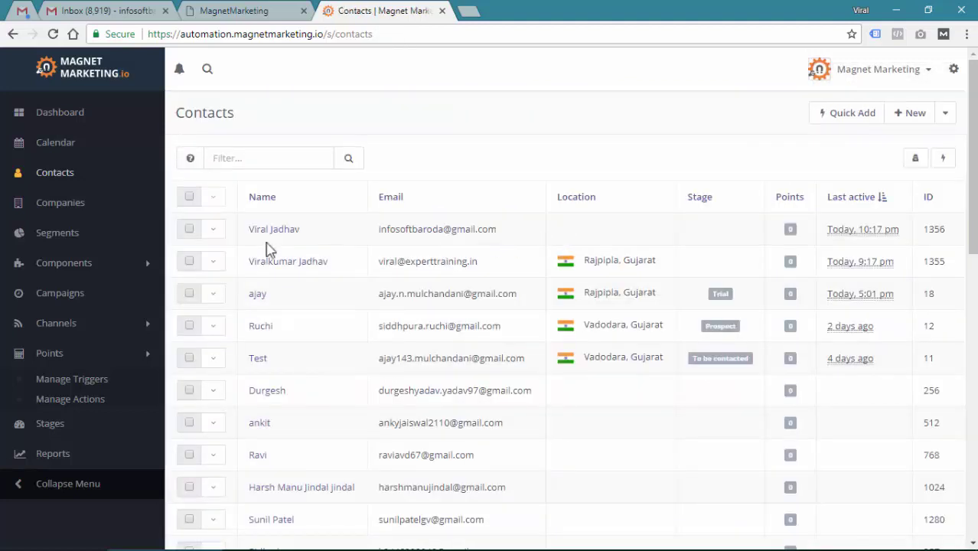
Bulk-change the selected Trial contact's stage to Followup and save
{"action": "left_click", "coordinate": [189, 294]}
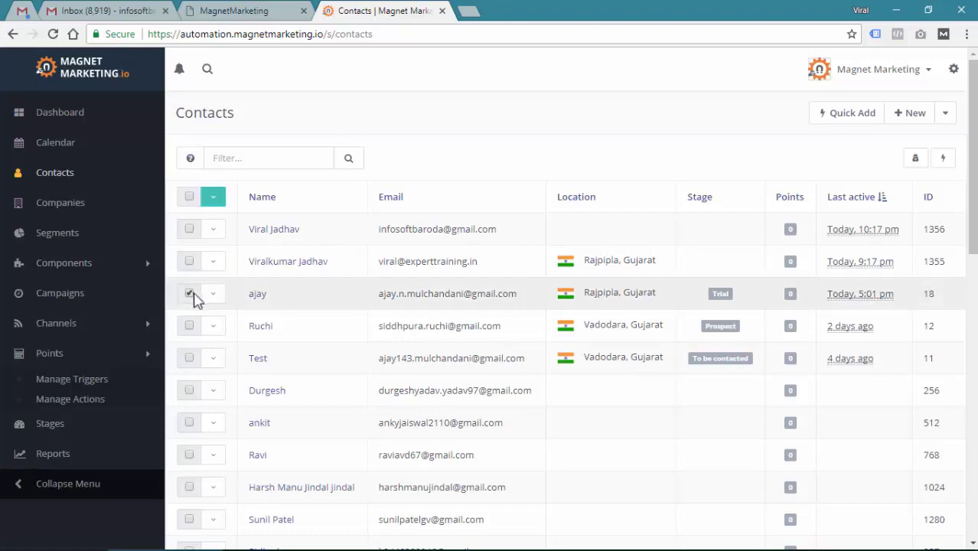
{"action": "left_click", "coordinate": [213, 197]}
{"action": "left_click", "coordinate": [250, 293]}
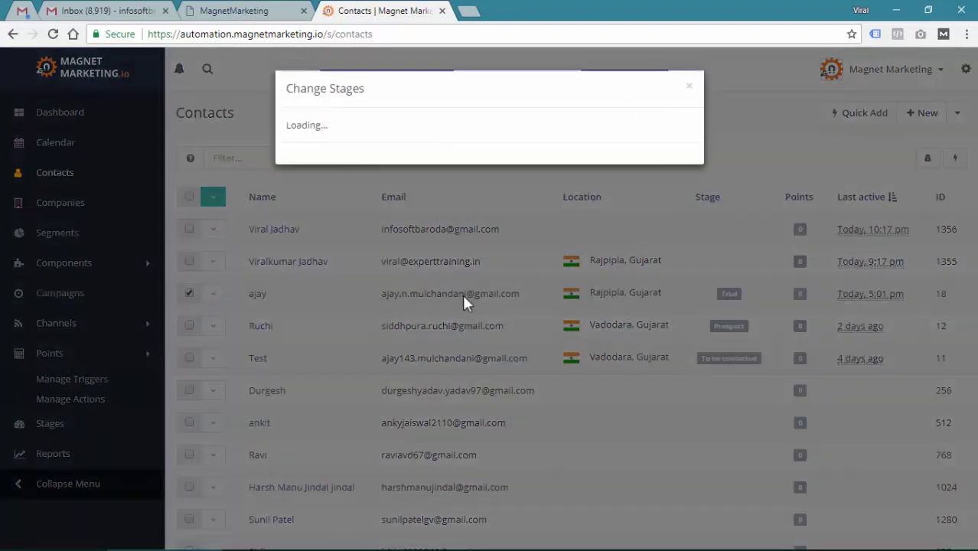
{"action": "left_click", "coordinate": [371, 153]}
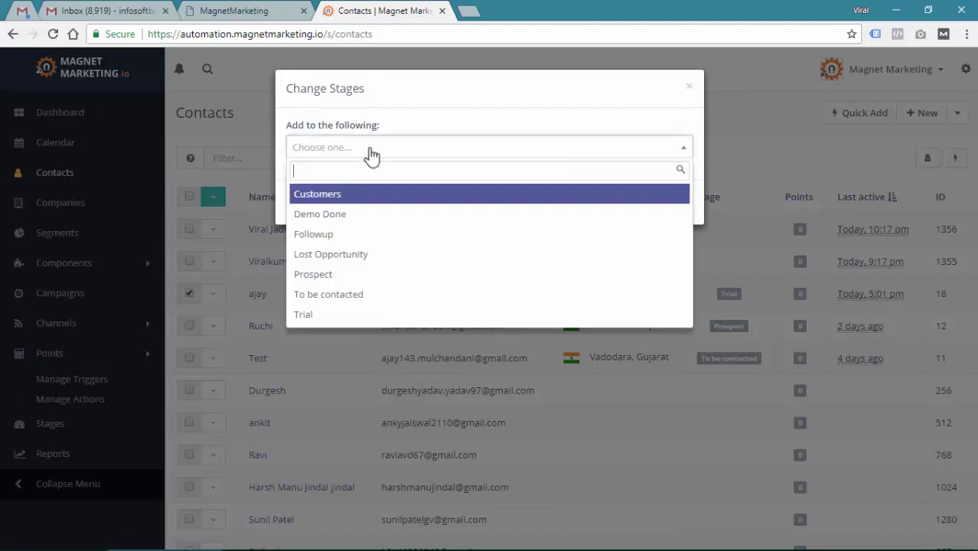
{"action": "left_click", "coordinate": [352, 235]}
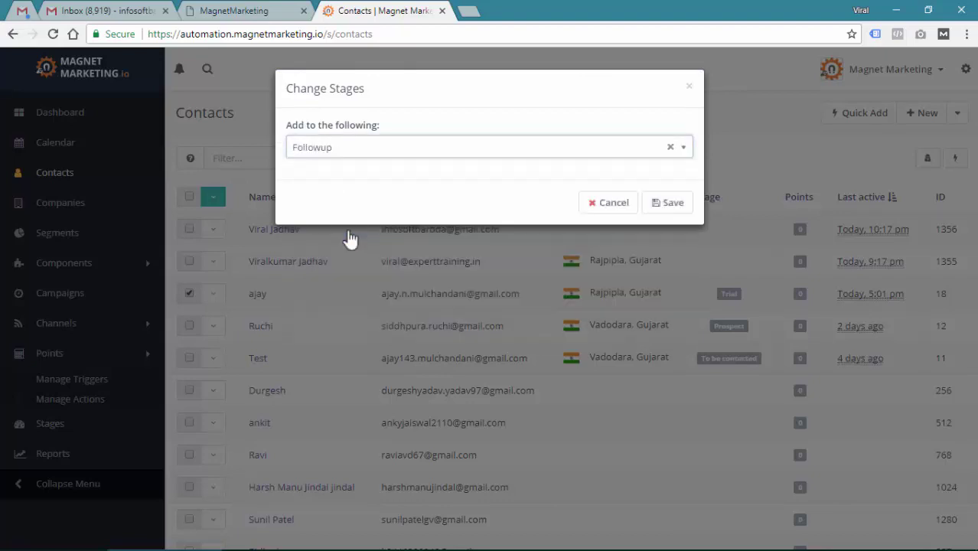
{"action": "left_click", "coordinate": [666, 204]}
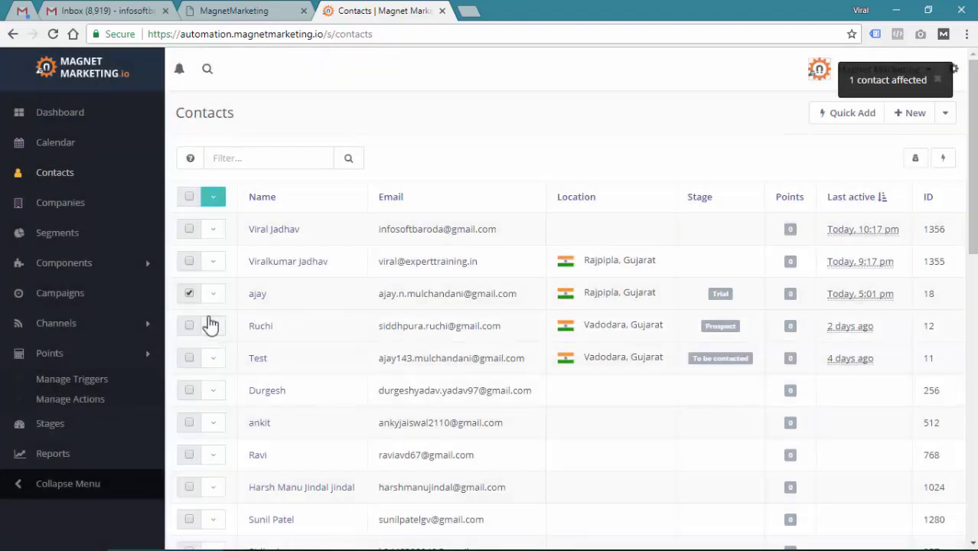
Reopen the stage-change dialog, try Customers then Lost Opportunity, and cancel without saving
{"action": "left_click", "coordinate": [189, 294]}
{"action": "left_click", "coordinate": [190, 294]}
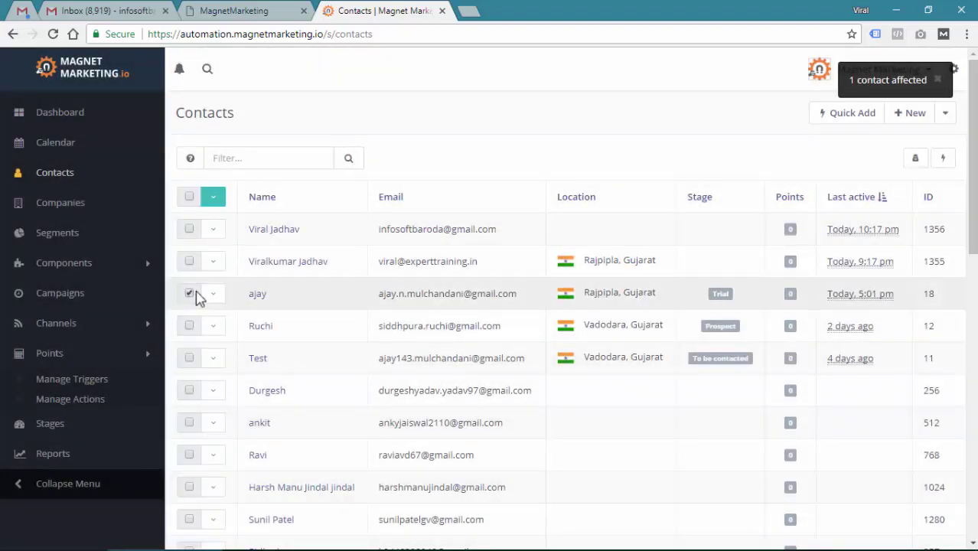
{"action": "left_click", "coordinate": [209, 199]}
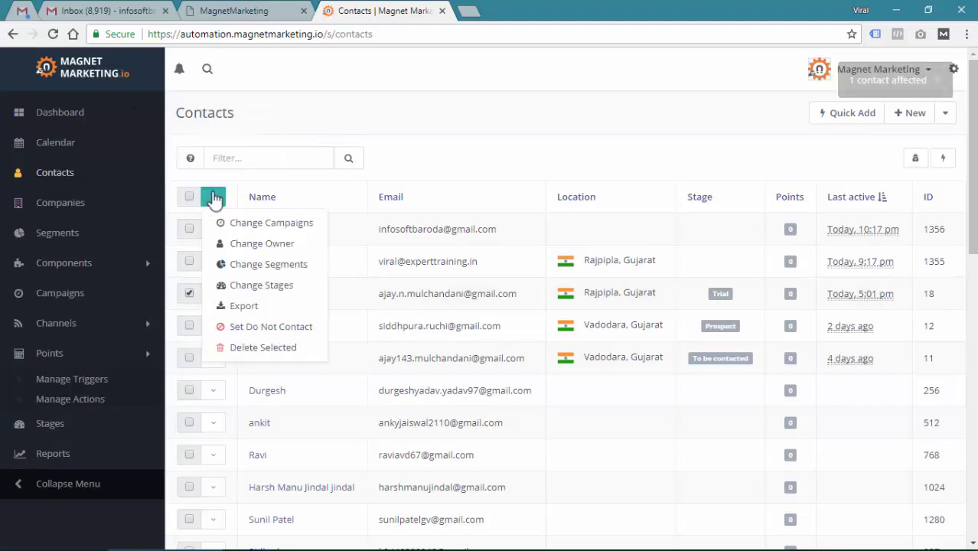
{"action": "left_click", "coordinate": [261, 285]}
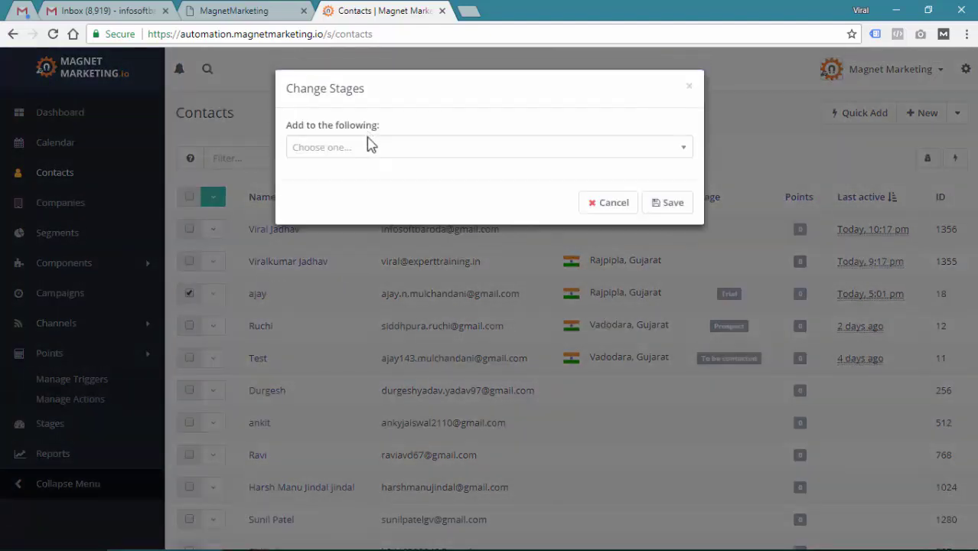
{"action": "left_click", "coordinate": [375, 153]}
{"action": "left_click", "coordinate": [363, 193]}
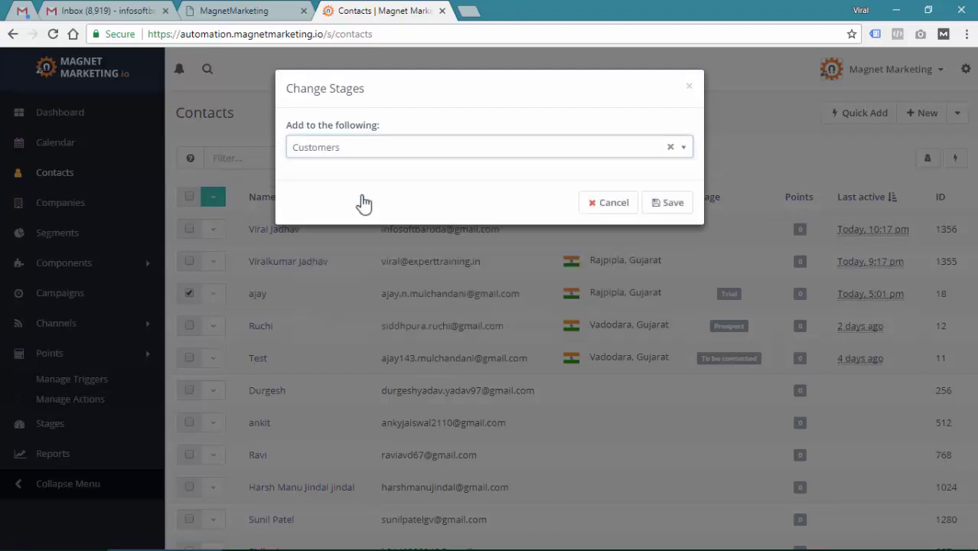
{"action": "left_click", "coordinate": [389, 153]}
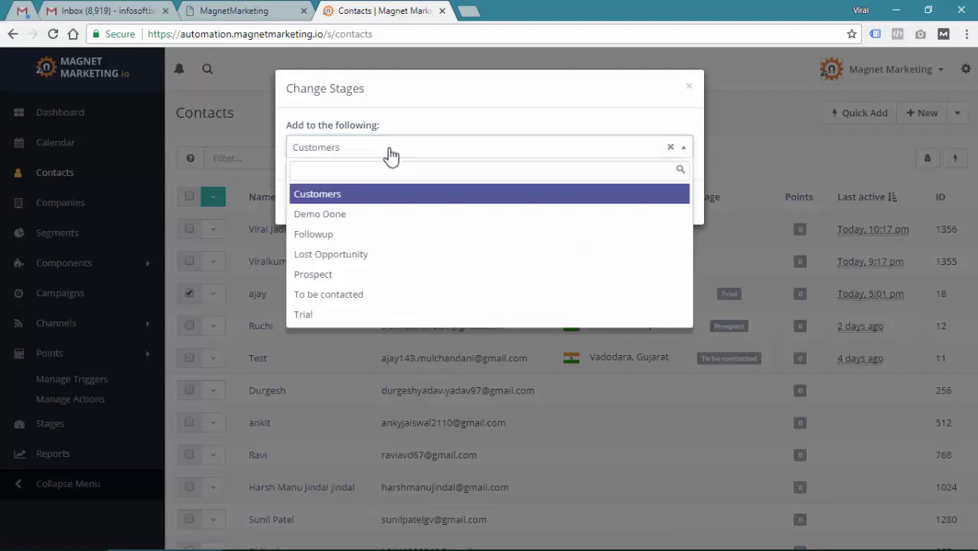
{"action": "left_click", "coordinate": [372, 255]}
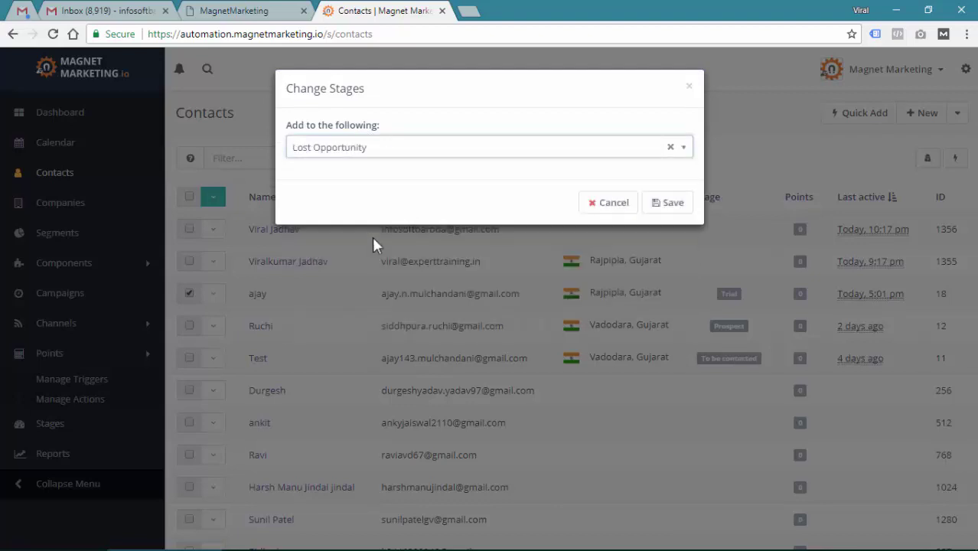
{"action": "left_click", "coordinate": [609, 203]}
{"action": "left_click", "coordinate": [189, 293]}
{"action": "left_click", "coordinate": [265, 158]}
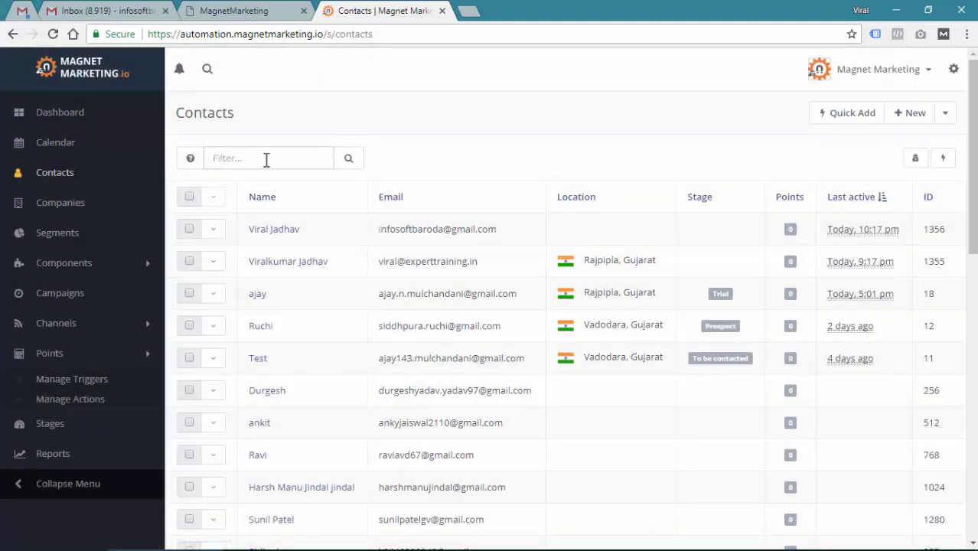
Filter contacts by 'stage:pro' to show Ruchi, then by 'stage:trial' to show no results
{"action": "type", "text": "stage:"}
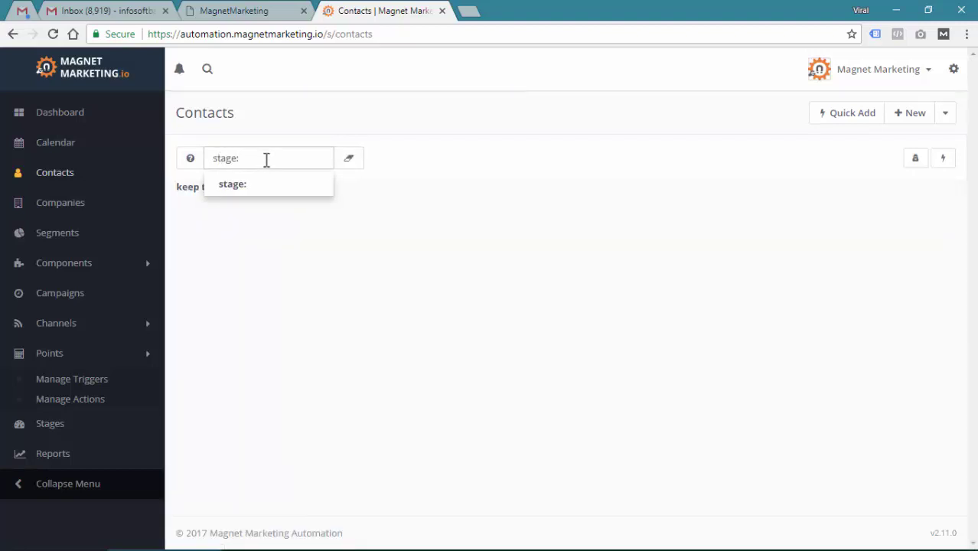
{"action": "type", "text": "pro"}
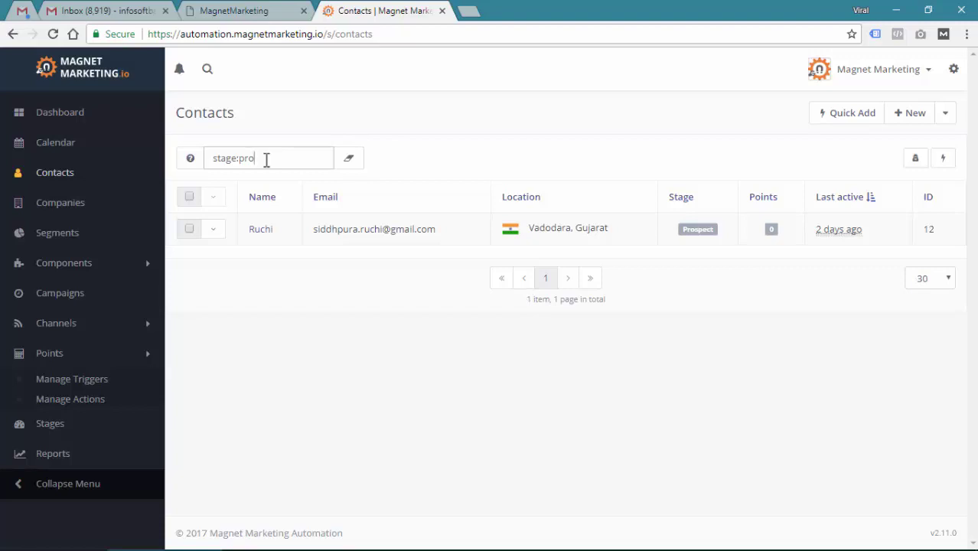
{"action": "key", "text": "BackSpace"}
{"action": "key", "text": "BackSpace"}
{"action": "key", "text": "BackSpace"}
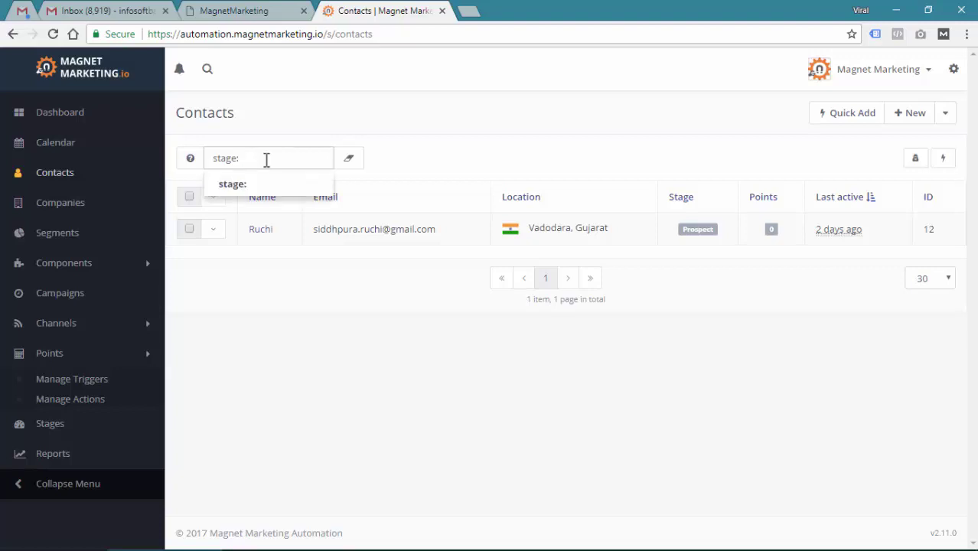
{"action": "type", "text": "trial"}
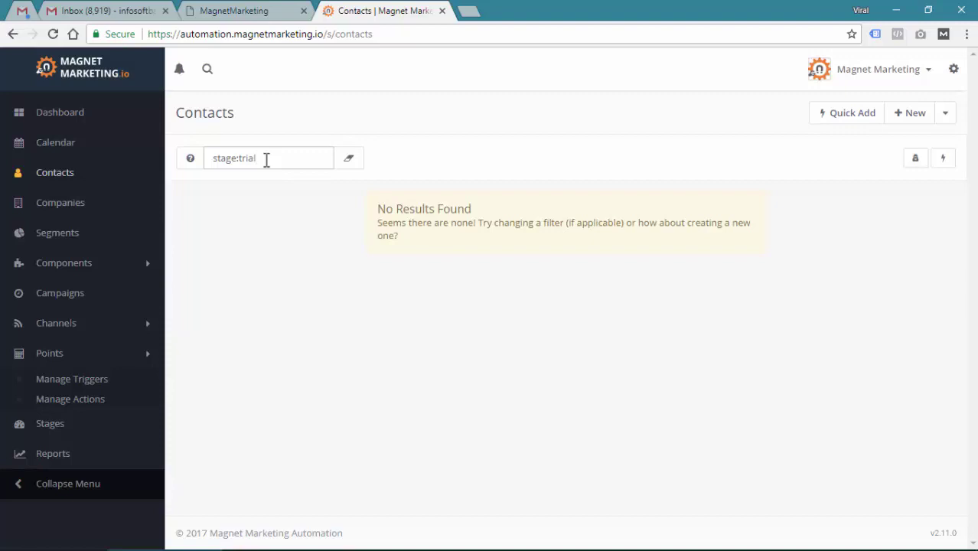
Filter by 'stage:custo' to find no matches, then by 'stage:follow' to list ajay
{"action": "key", "text": "BackSpace"}
{"action": "key", "text": "BackSpace"}
{"action": "key", "text": "BackSpace"}
{"action": "key", "text": "BackSpace"}
{"action": "key", "text": "BackSpace"}
{"action": "type", "text": "custo"}
{"action": "key", "text": "BackSpace"}
{"action": "key", "text": "BackSpace"}
{"action": "key", "text": "BackSpace"}
{"action": "key", "text": "BackSpace"}
{"action": "key", "text": "BackSpace"}
{"action": "type", "text": "follow"}
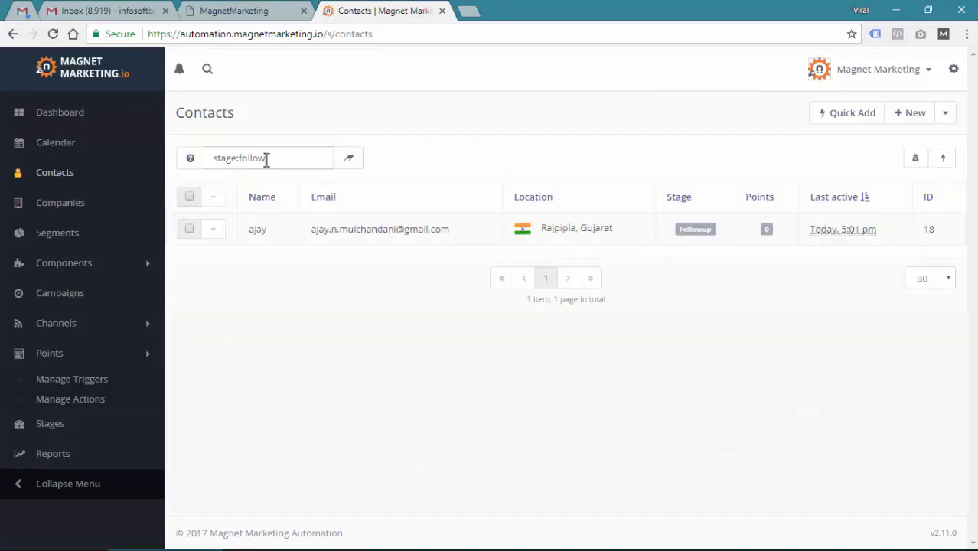